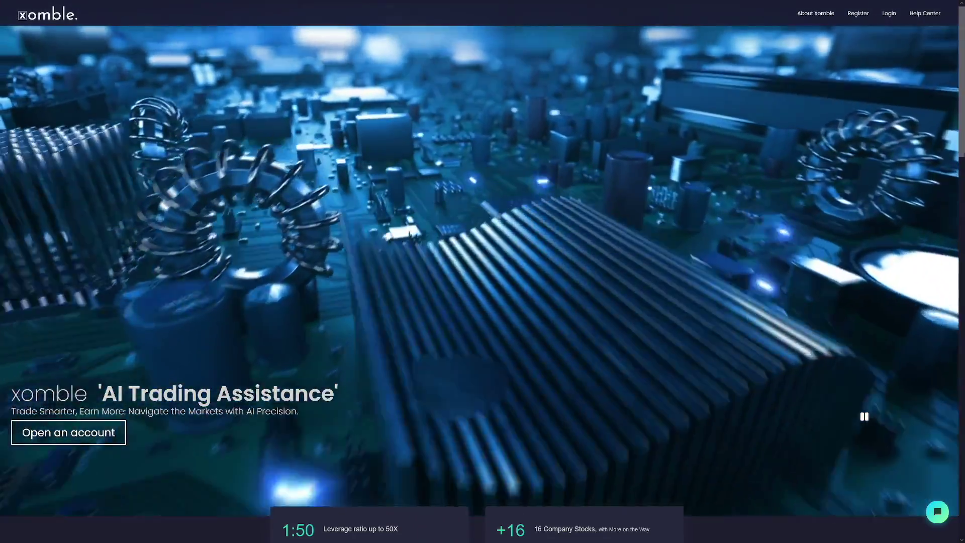
scroll(860, 163, down, 3)
scroll(867, 169, down, 3)
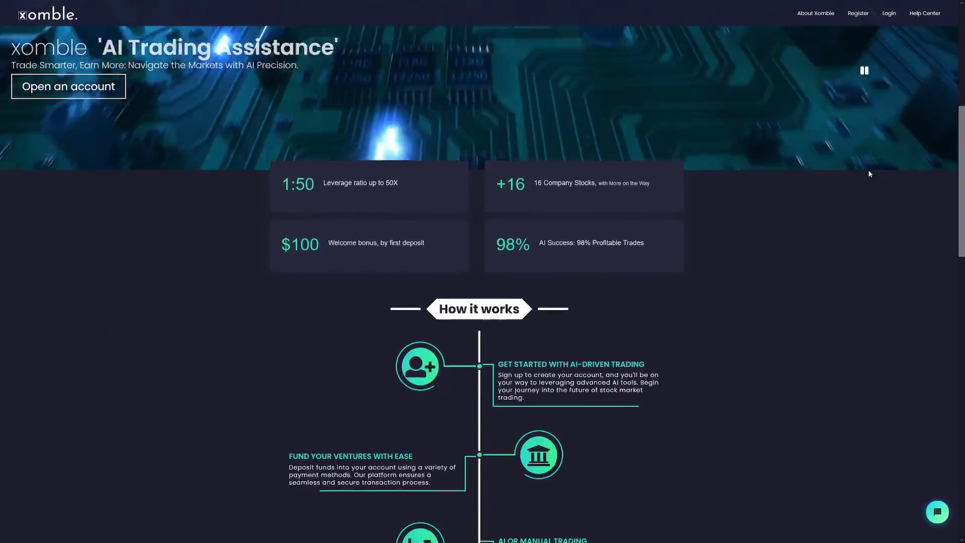
scroll(870, 173, down, 3)
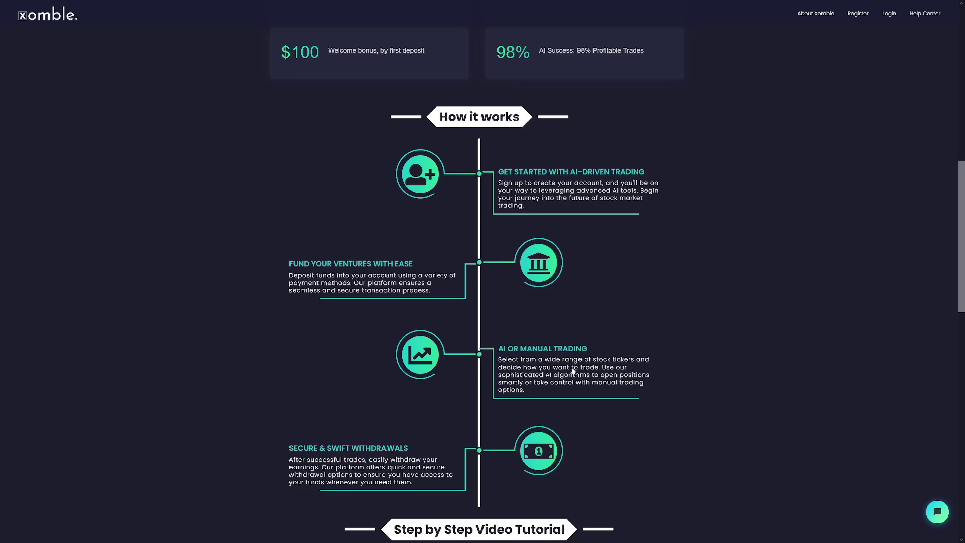
scroll(573, 369, up, 10)
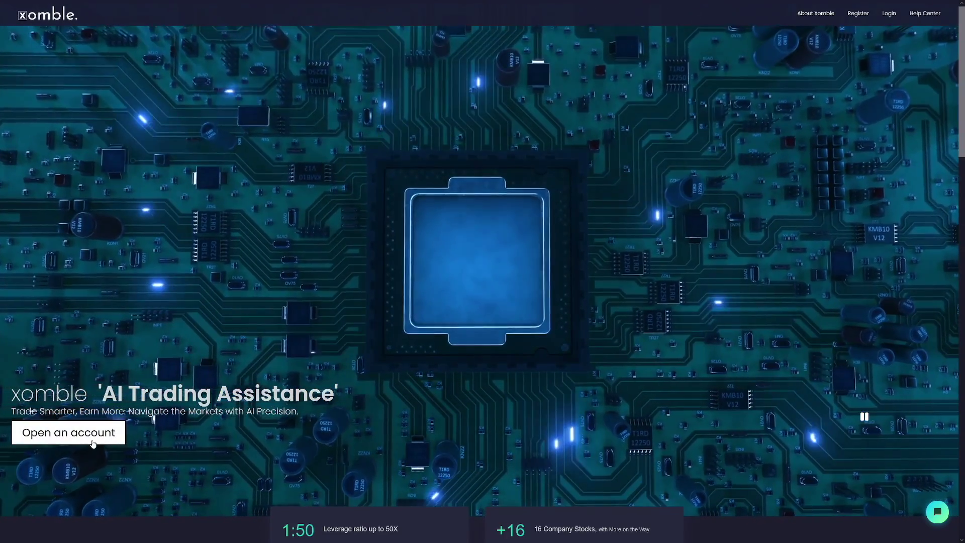
Review the $100 reward sign-up section, then begin opening a new Xomble trading account.
click(103, 440)
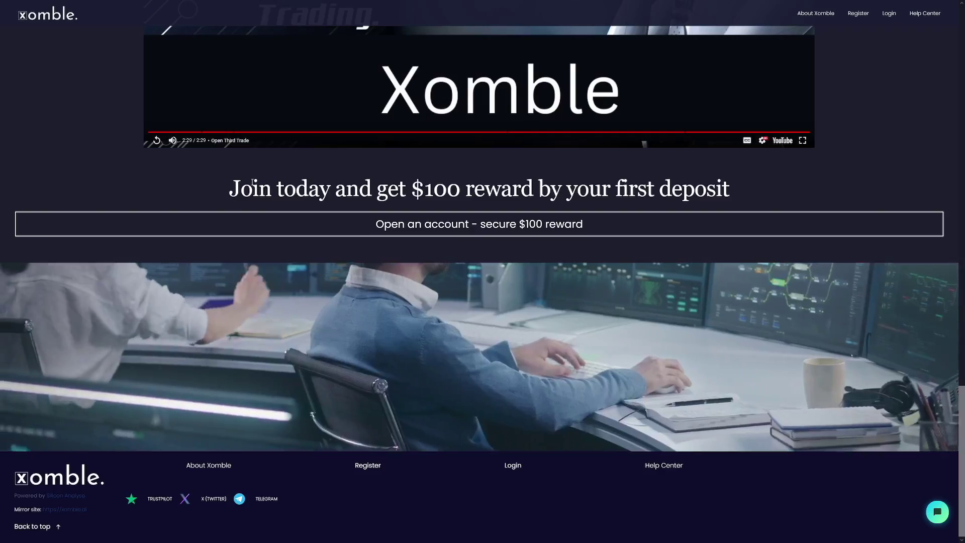
drag(235, 187, 731, 193)
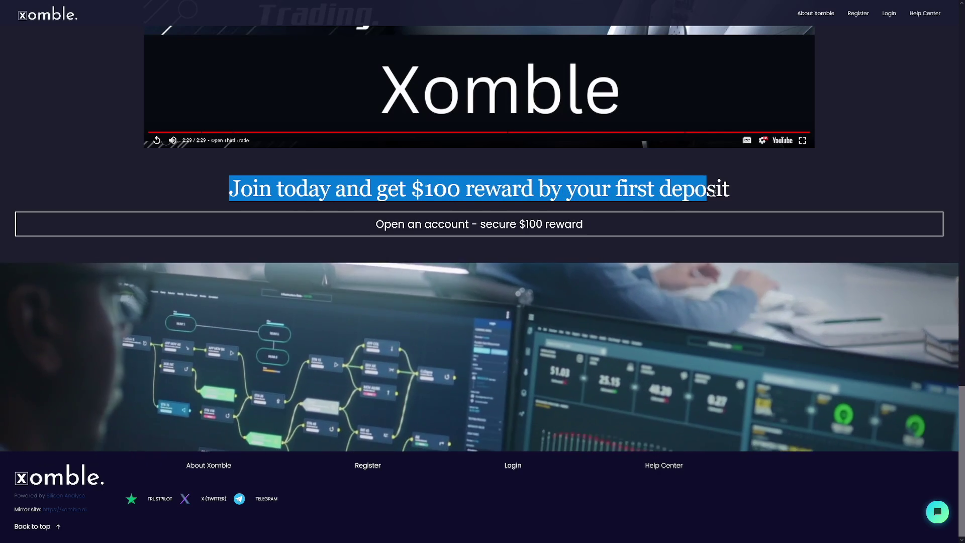
click(912, 370)
click(32, 527)
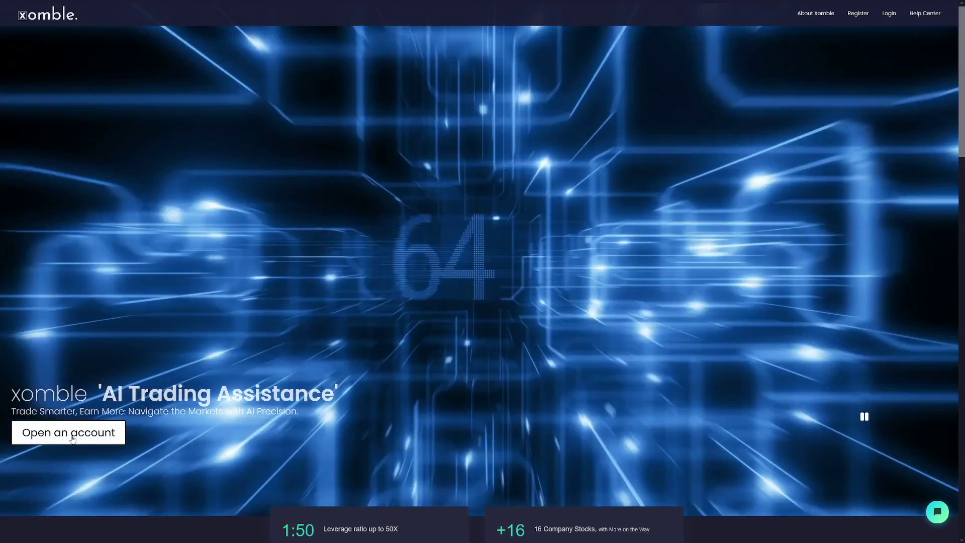
click(71, 436)
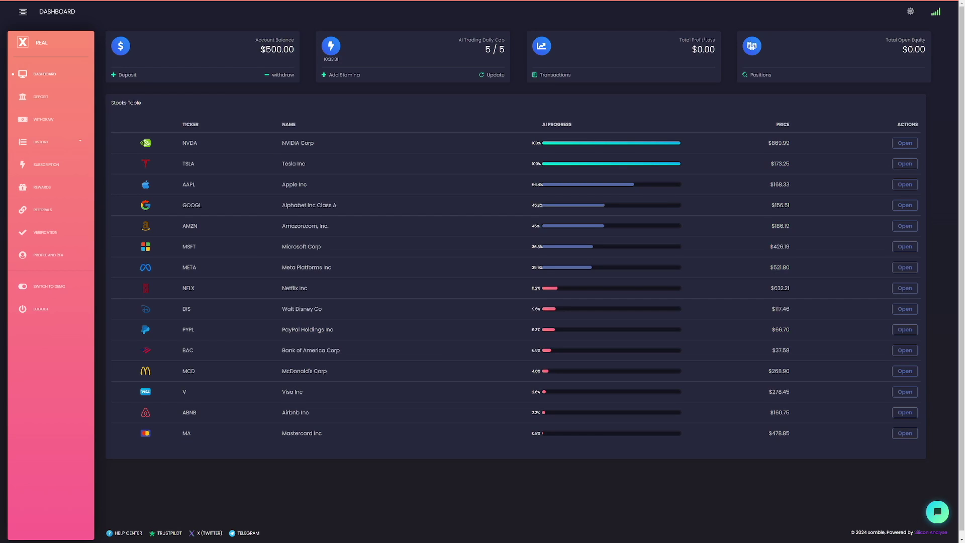
drag(261, 50, 293, 50)
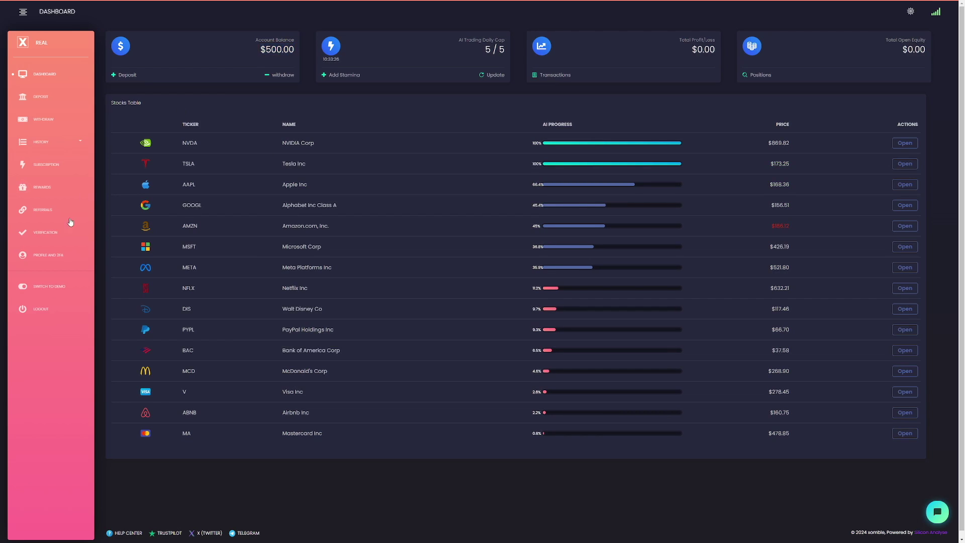
click(45, 287)
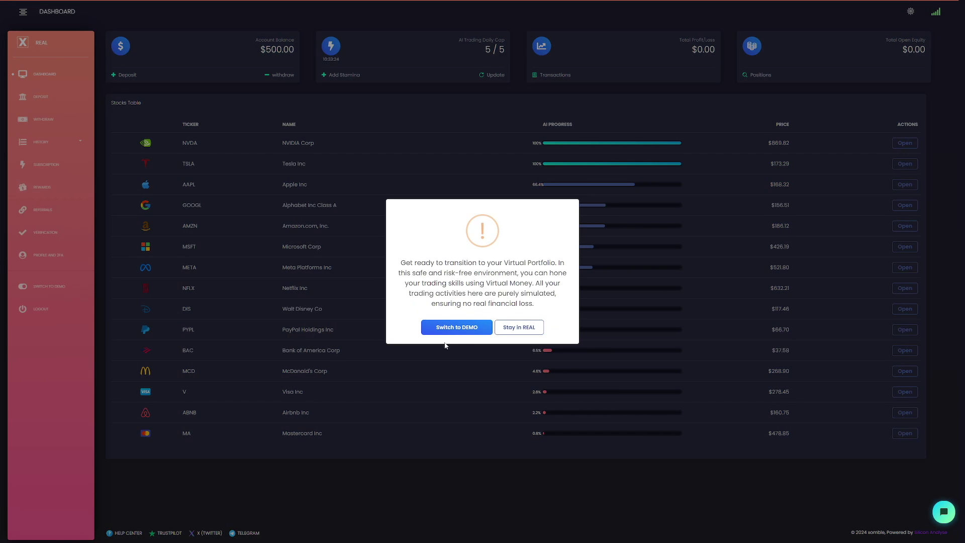
click(457, 328)
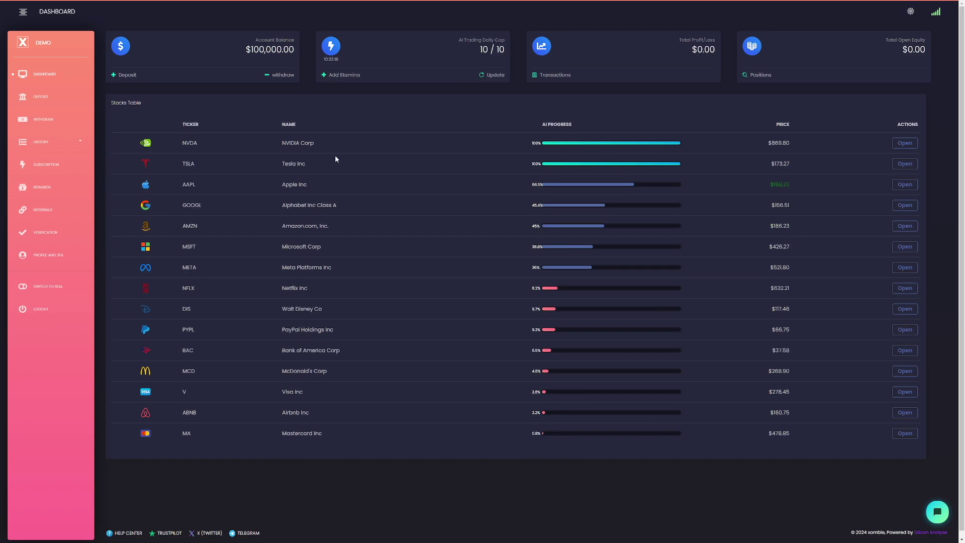
click(61, 287)
click(456, 322)
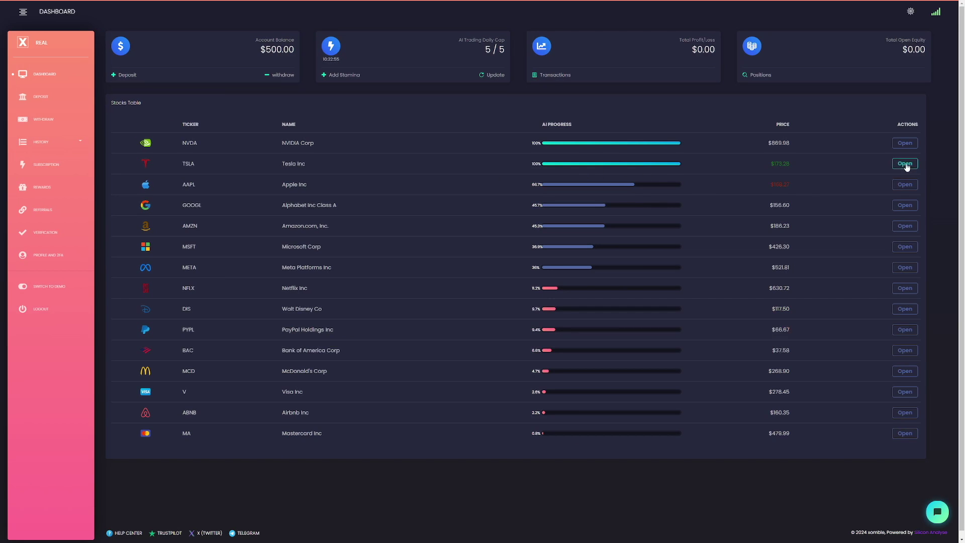
Start a TSLA position with AI (AUTO) direction and submit a $300 amount.
click(904, 163)
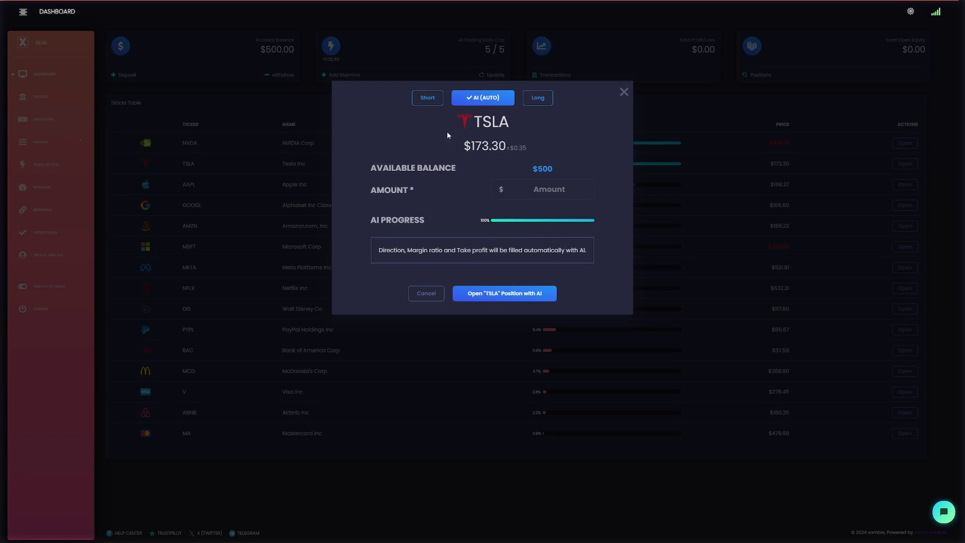
click(428, 98)
click(539, 98)
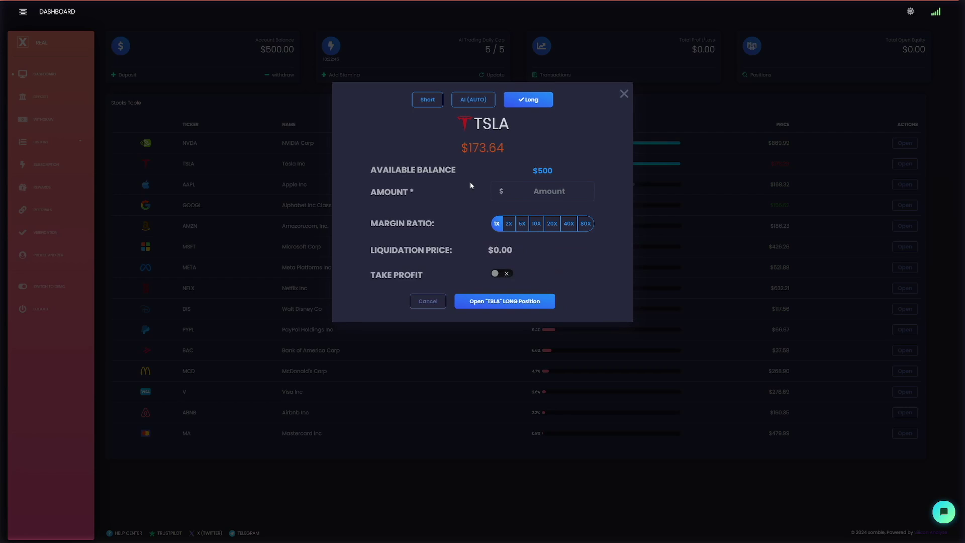
click(473, 99)
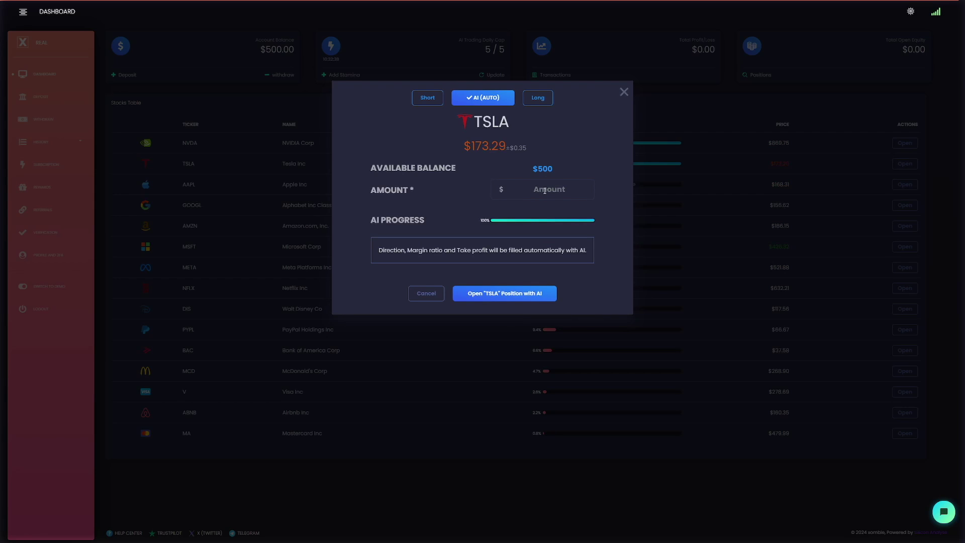
click(550, 189)
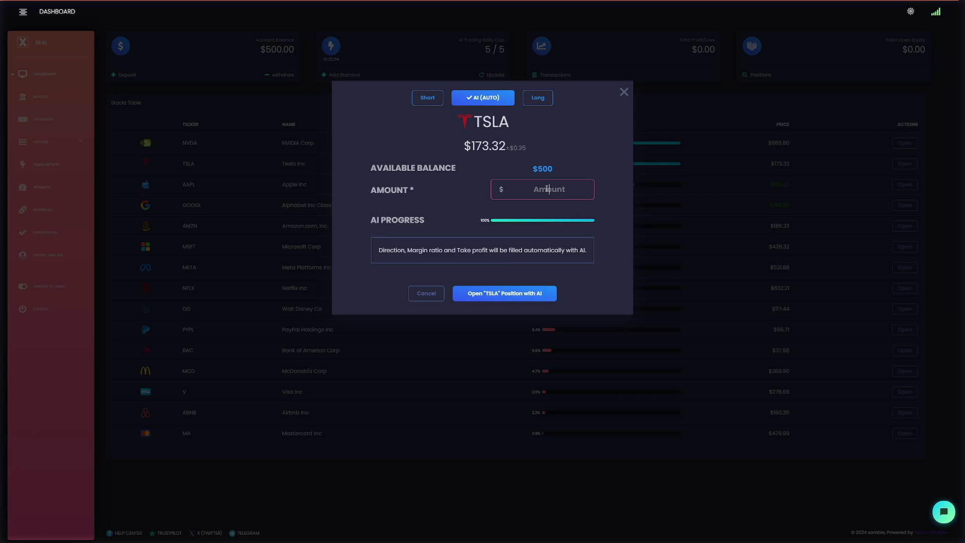
text(3000)
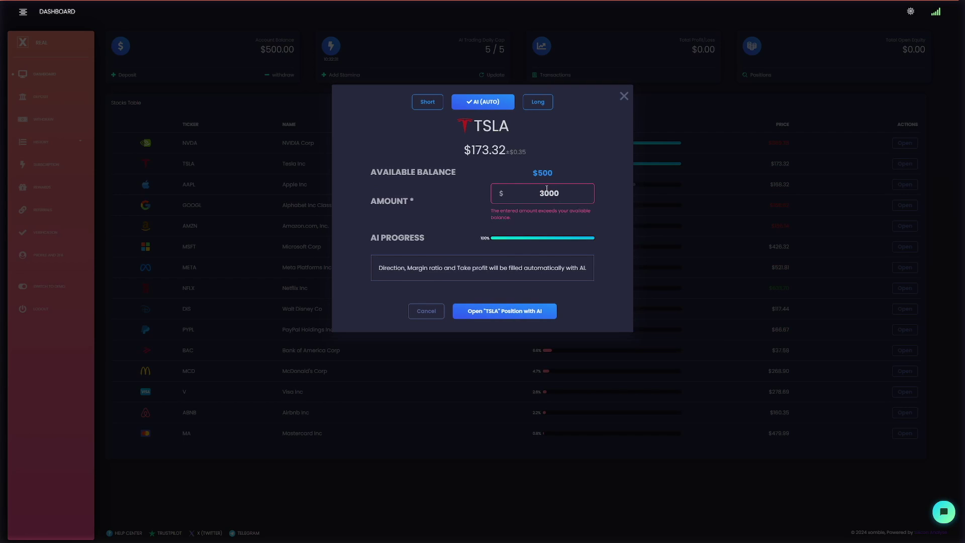
key(BackSpace)
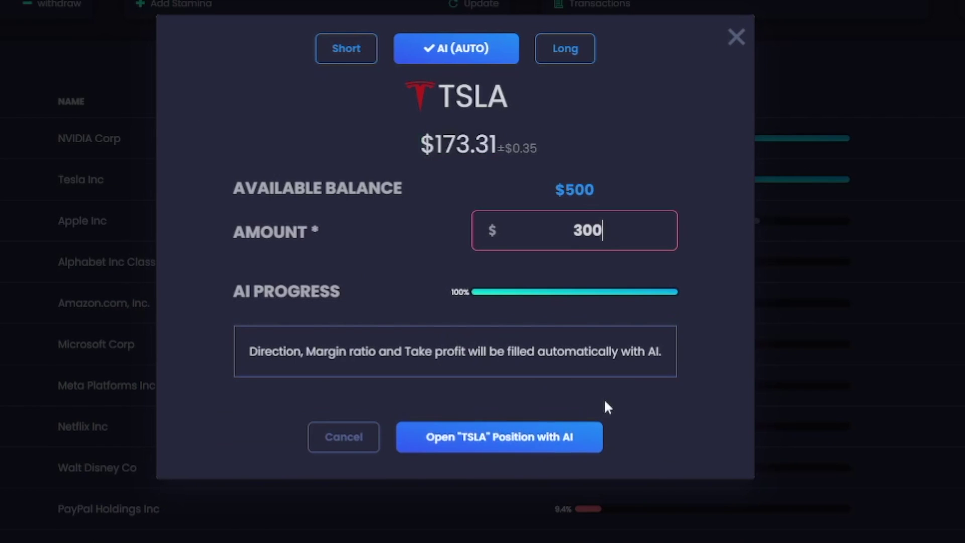
click(520, 451)
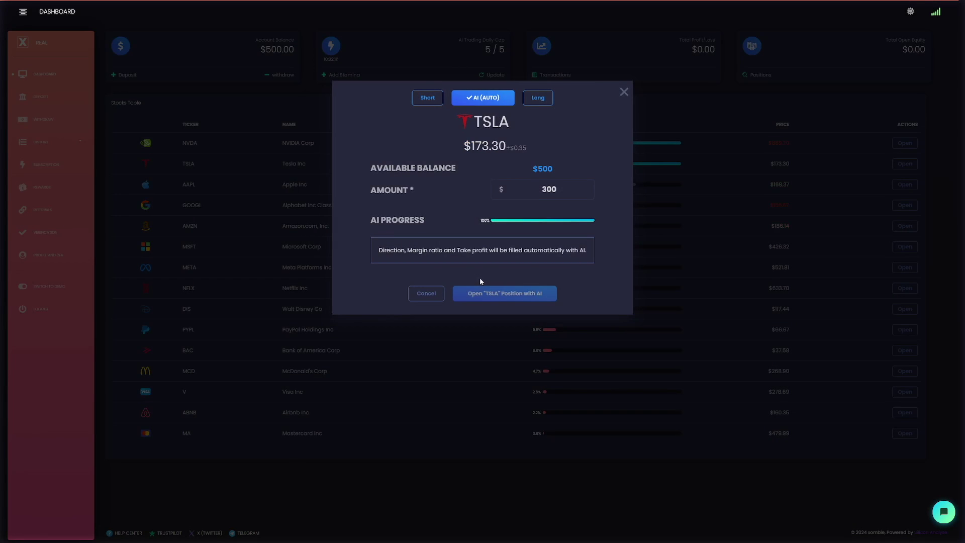
Dismiss the 'Position initiated' message to reveal the $300 long TSLA position.
click(498, 293)
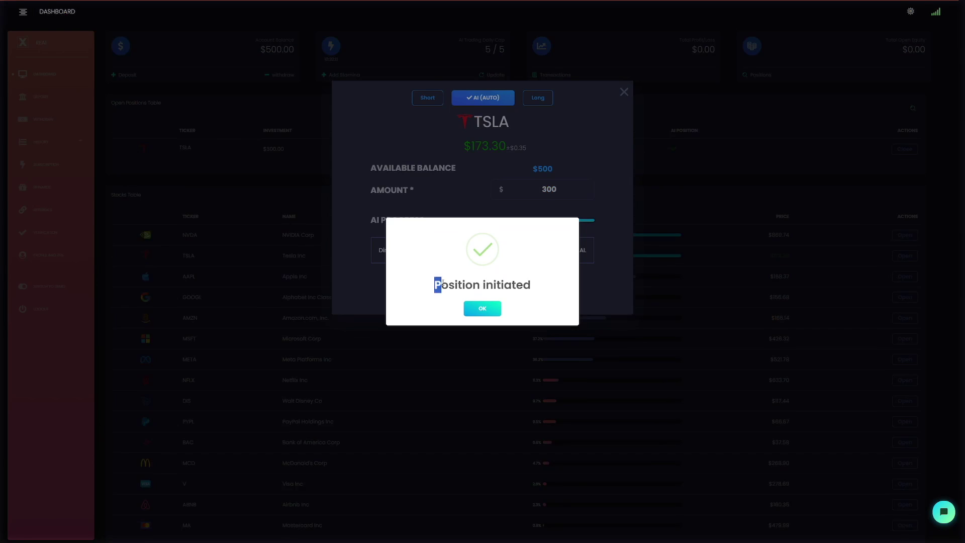
drag(434, 285, 530, 284)
click(480, 272)
click(479, 313)
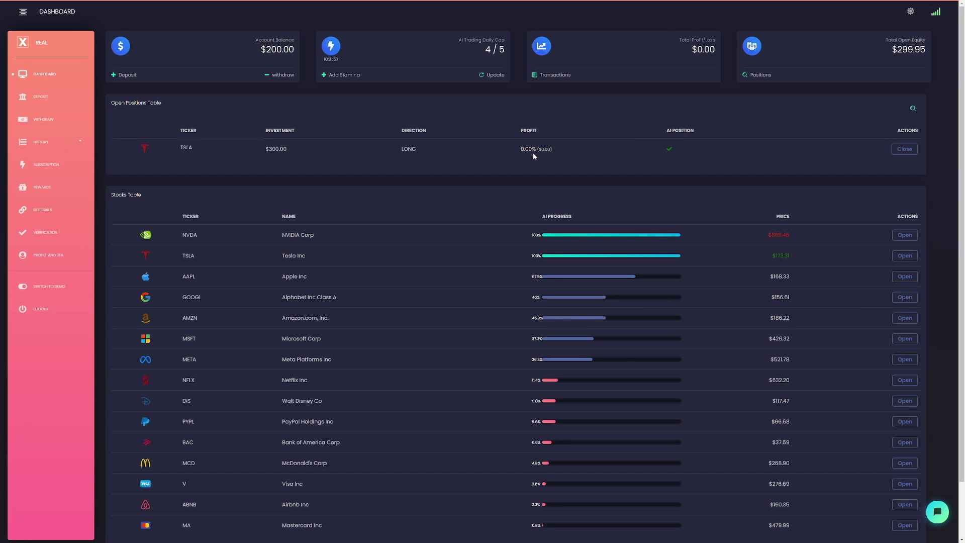
scroll(362, 423, down, 2)
scroll(361, 423, up, 2)
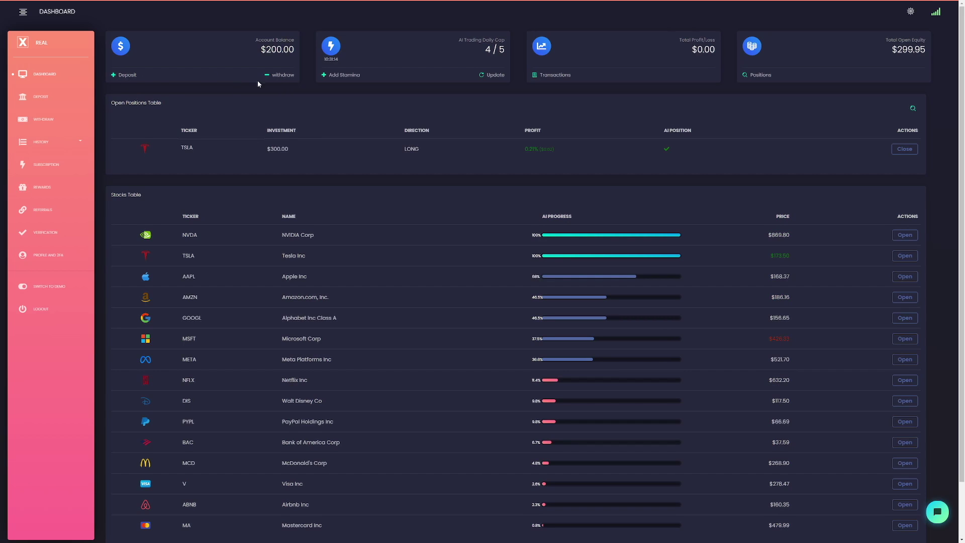
click(282, 76)
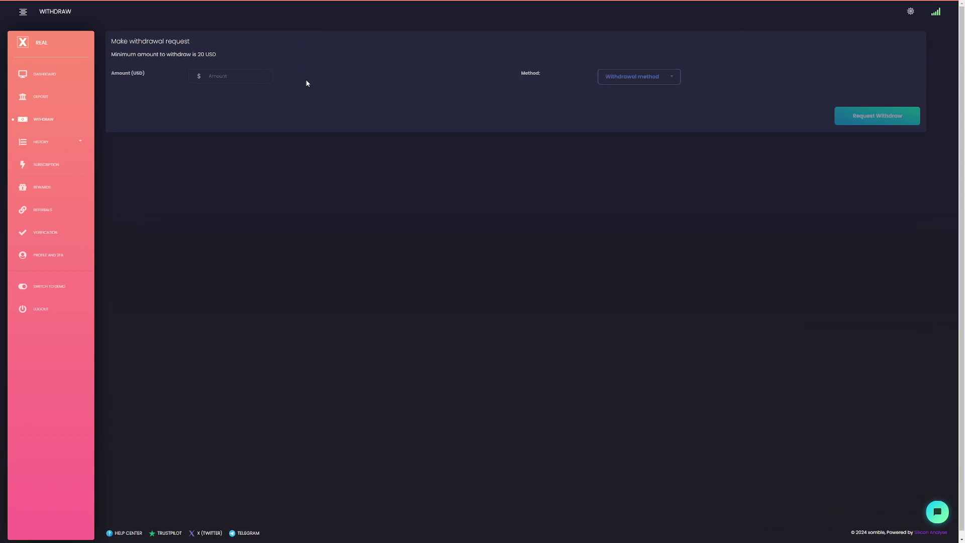
click(671, 78)
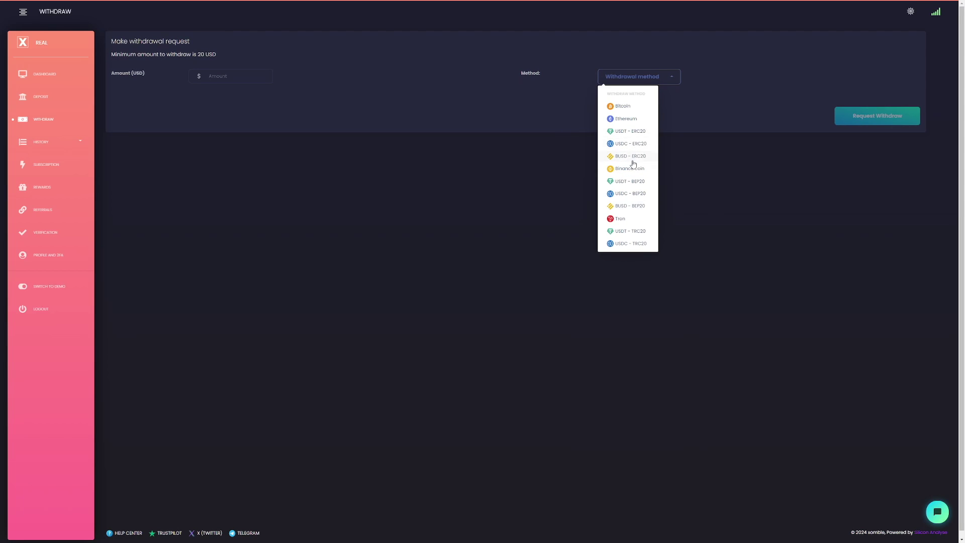
click(329, 141)
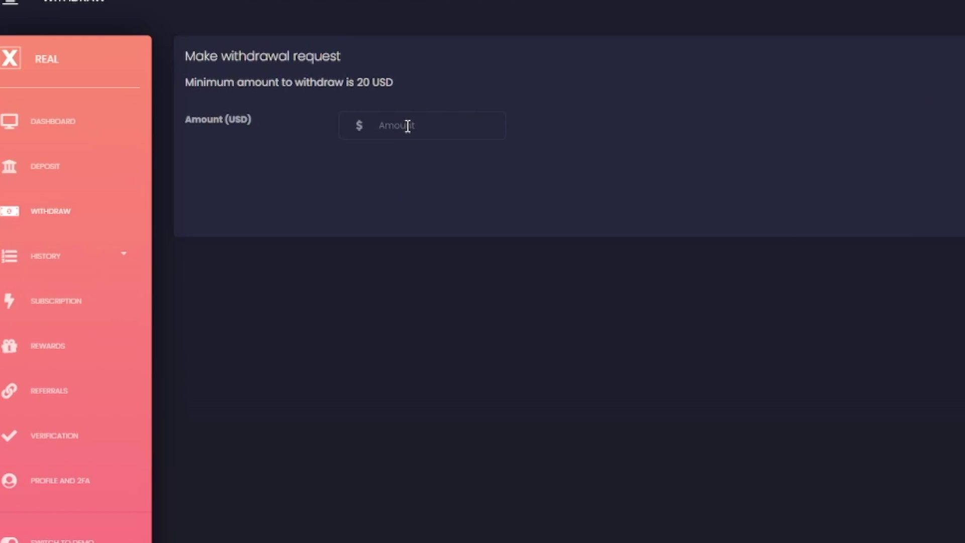
click(407, 125)
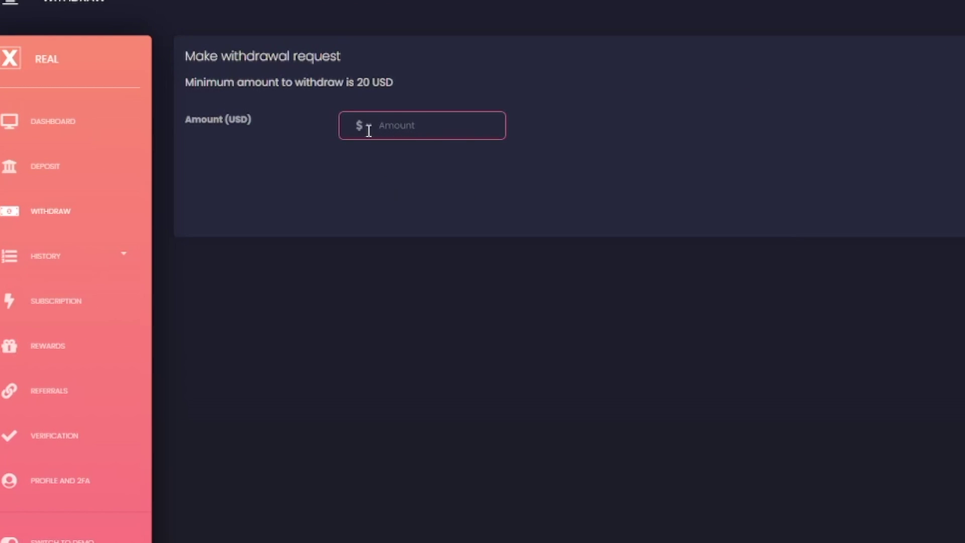
drag(186, 82, 394, 83)
click(394, 83)
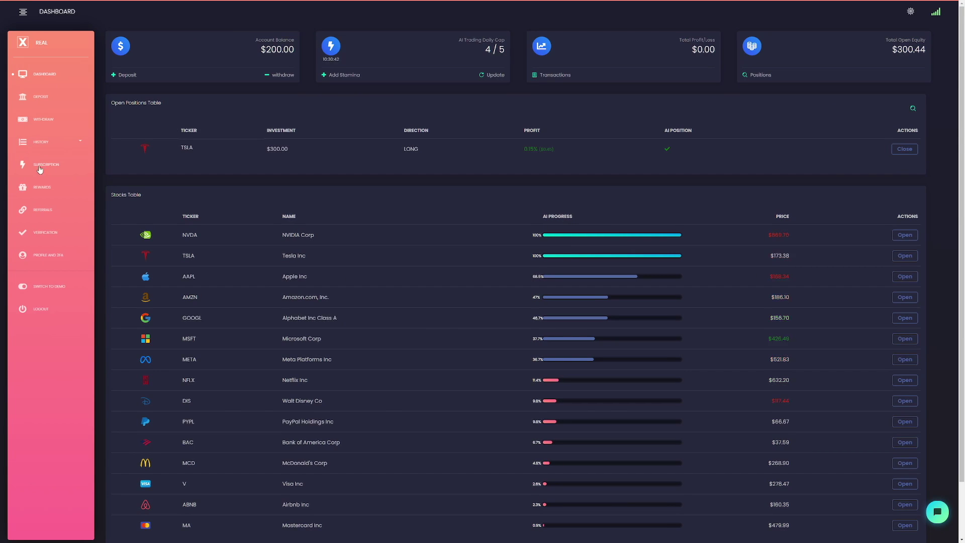
click(51, 167)
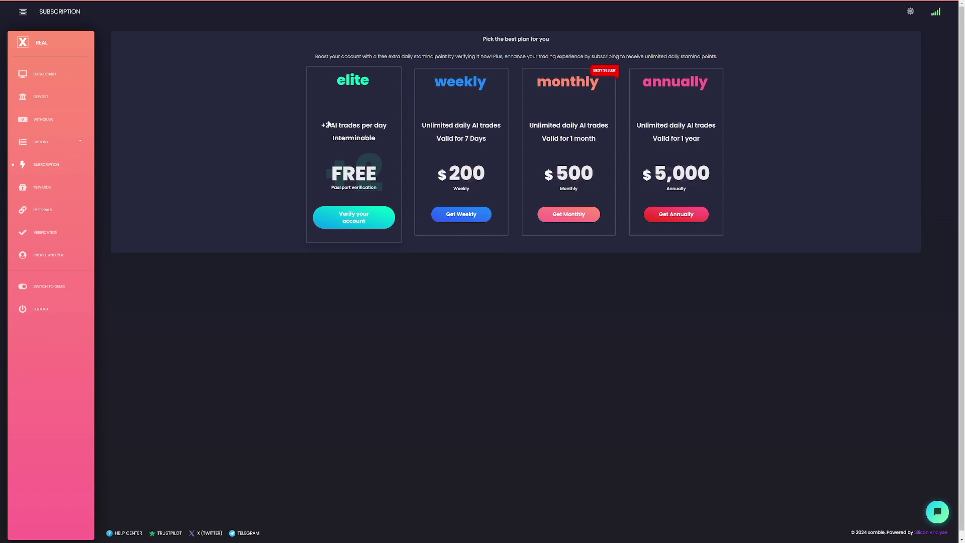
drag(328, 125, 373, 136)
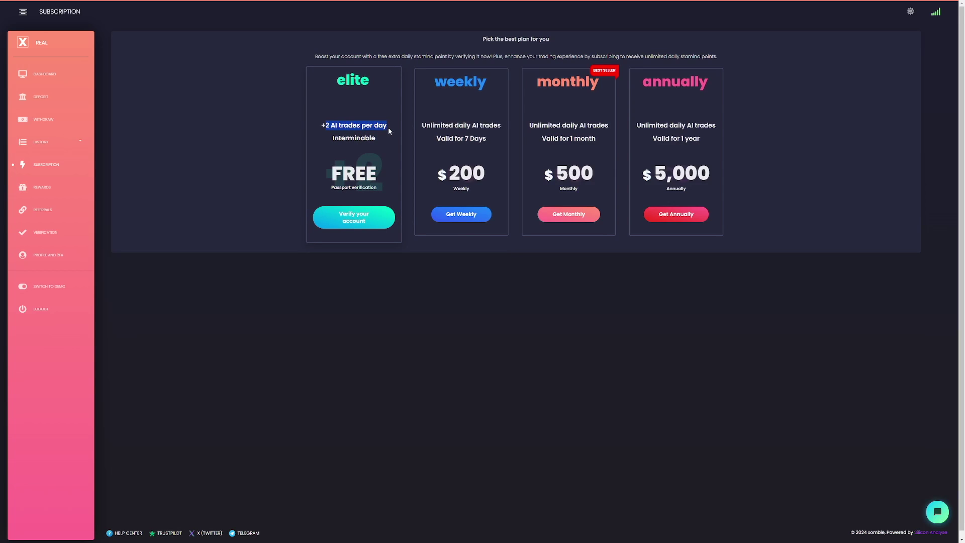
click(387, 298)
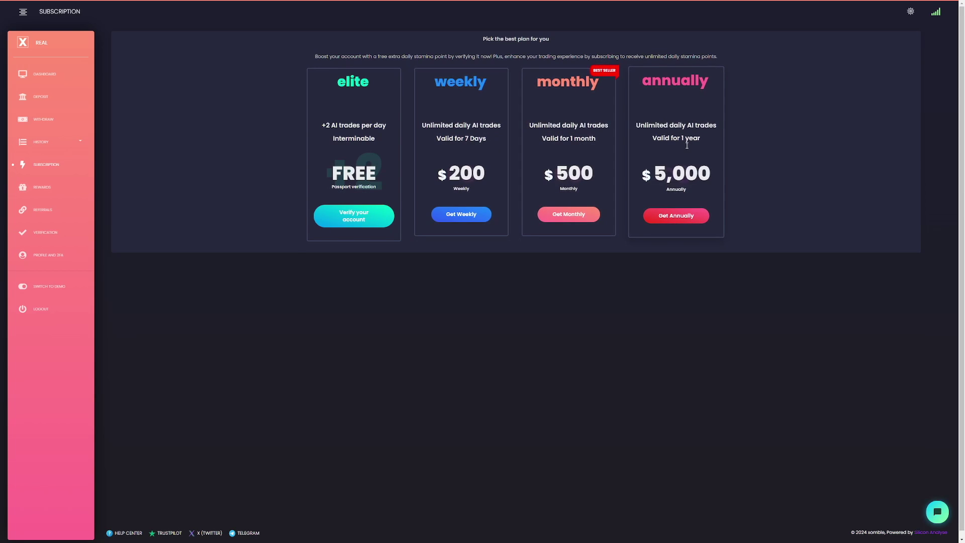
click(44, 73)
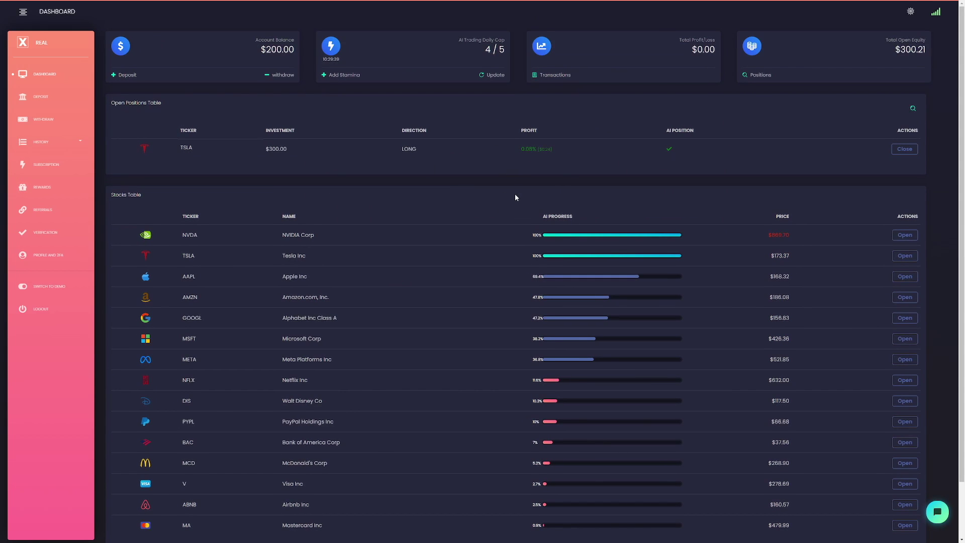
click(904, 149)
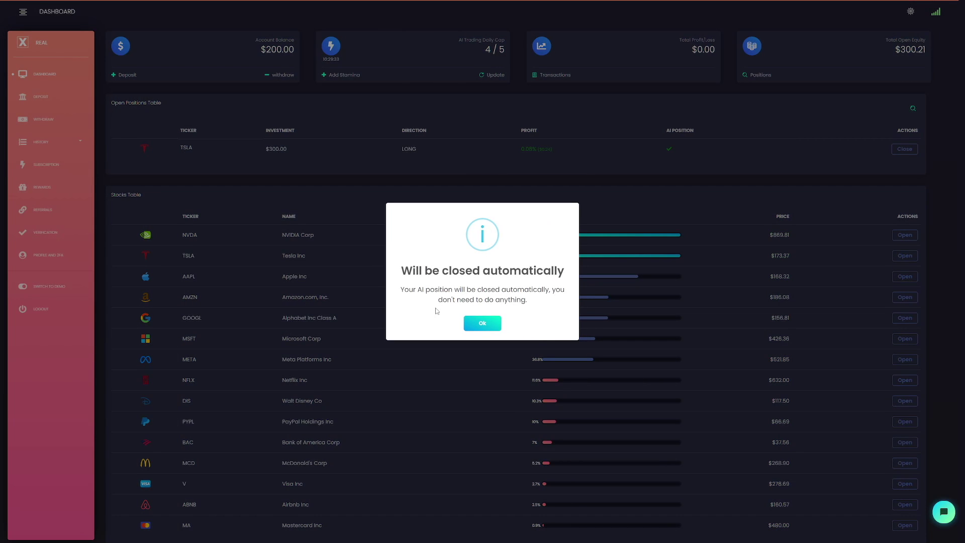
click(481, 323)
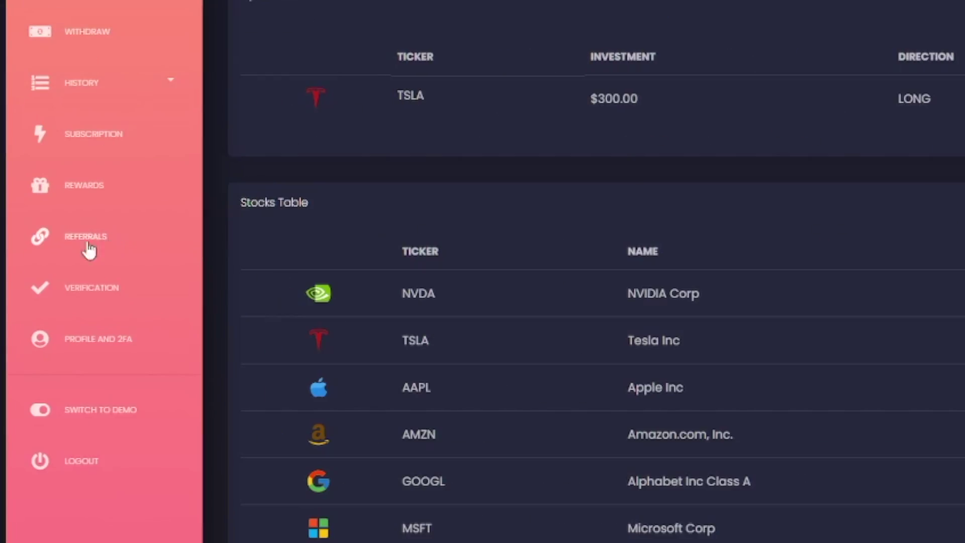
Open the Referrals page and read the 10% continuous subscription rewards description.
click(94, 248)
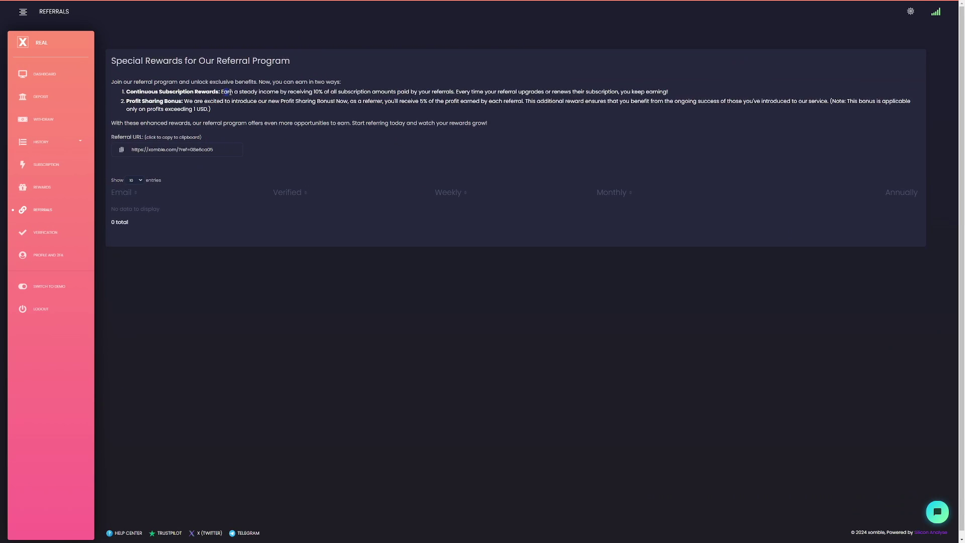
drag(224, 91, 299, 91)
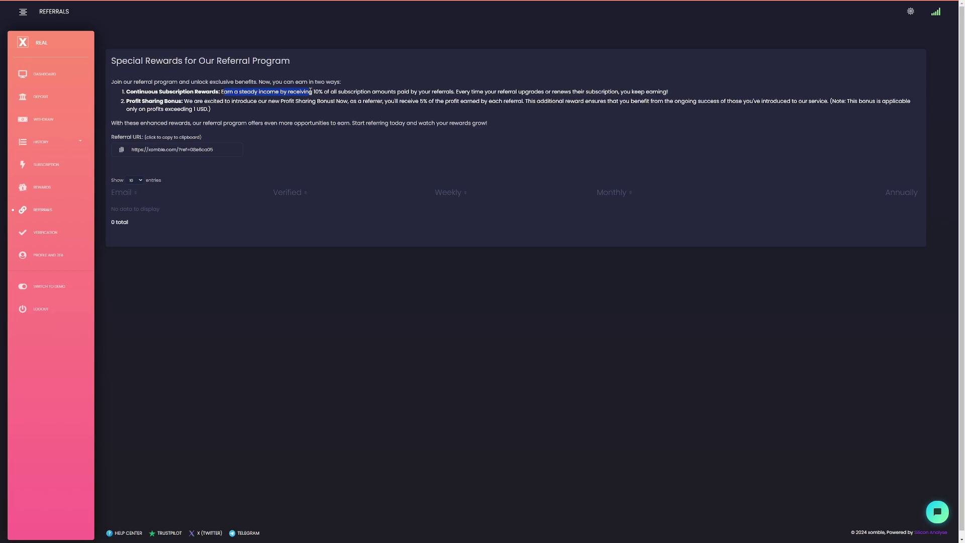
drag(348, 91, 429, 92)
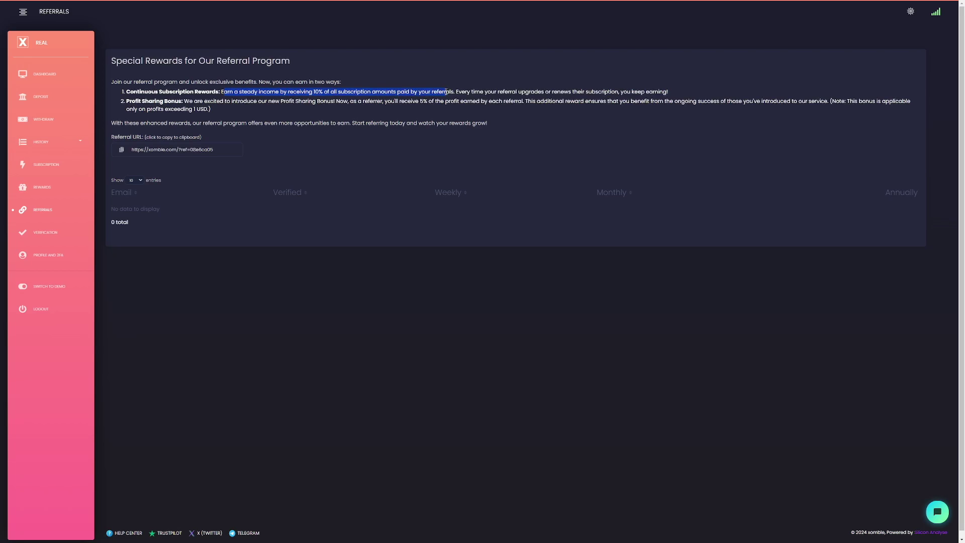
click(297, 105)
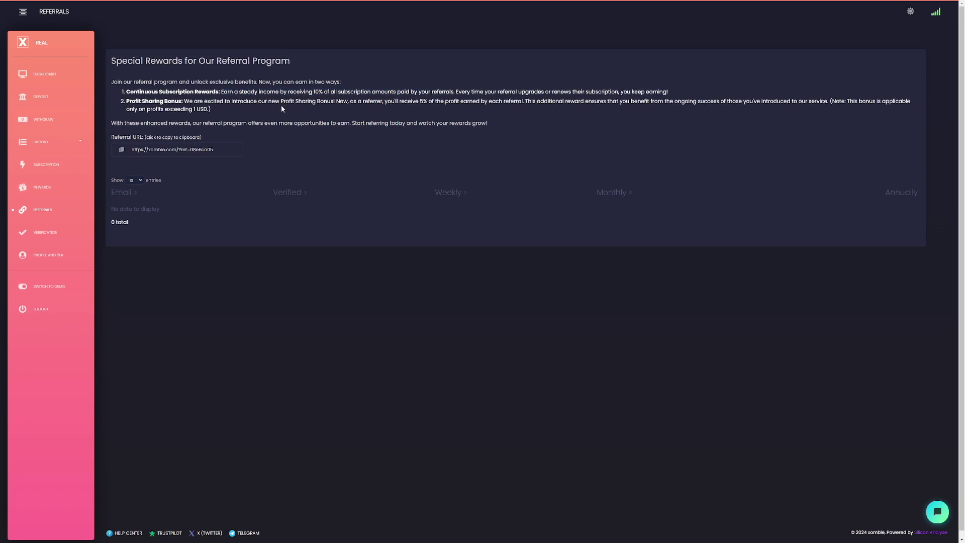
Read the 5% Profit Sharing Bonus description on the referral page.
drag(308, 102, 493, 103)
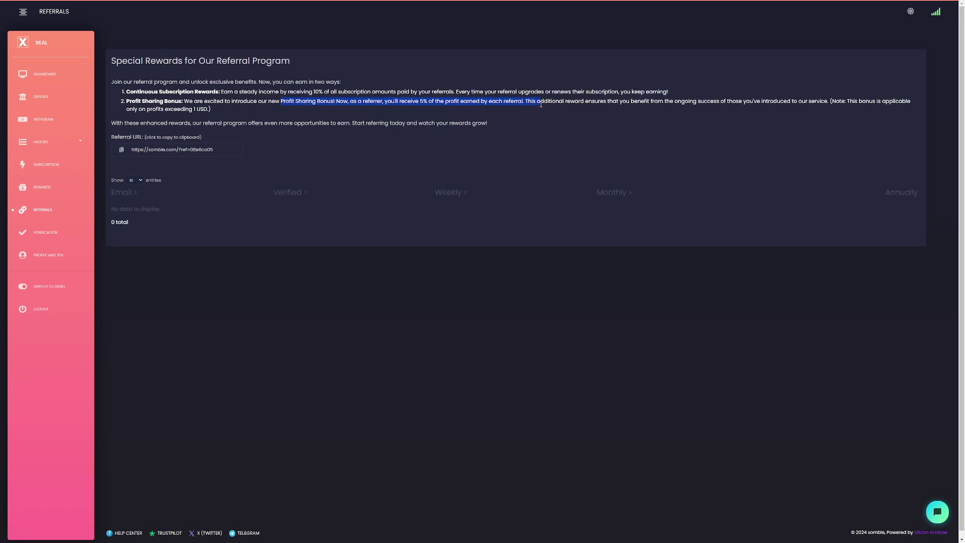
drag(494, 103, 559, 113)
click(588, 110)
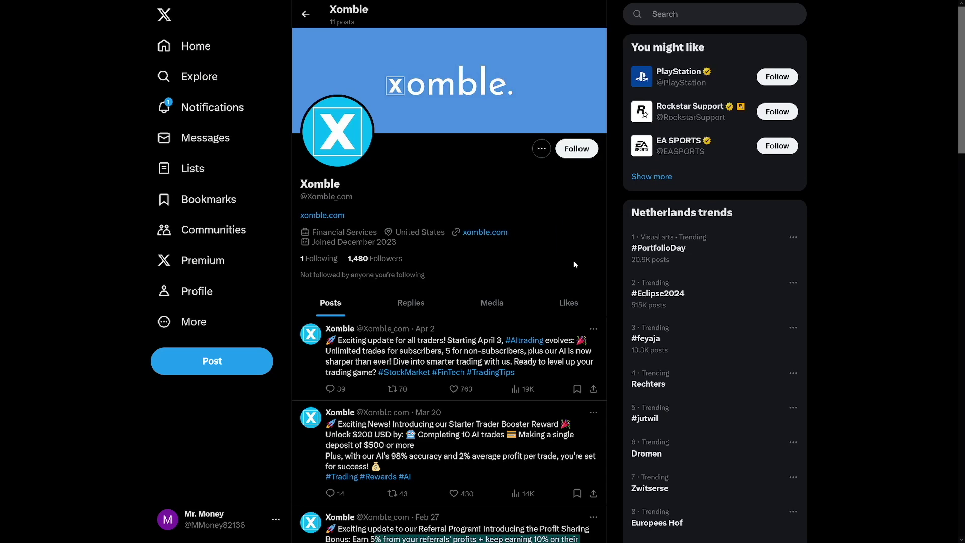
scroll(564, 238, down, 2)
scroll(564, 238, down, 1)
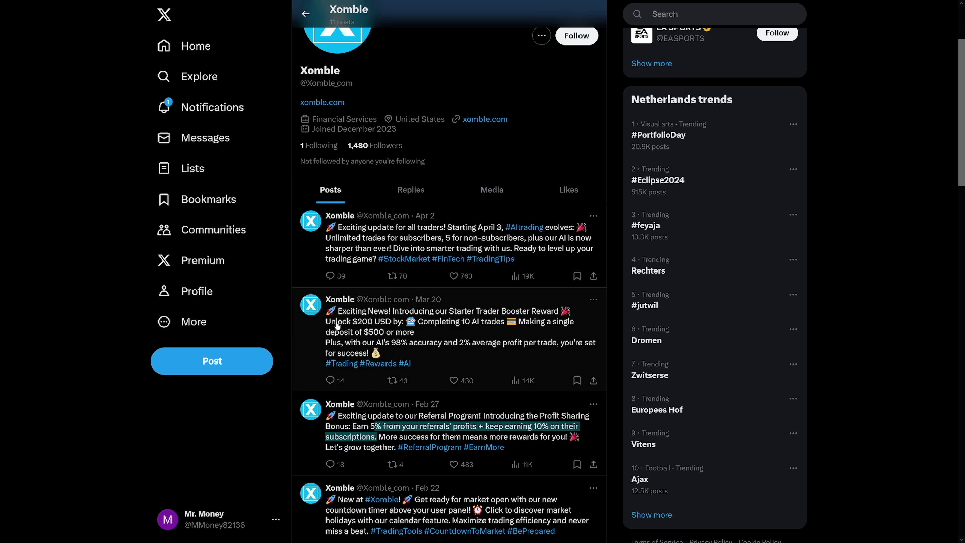
drag(328, 324, 463, 325)
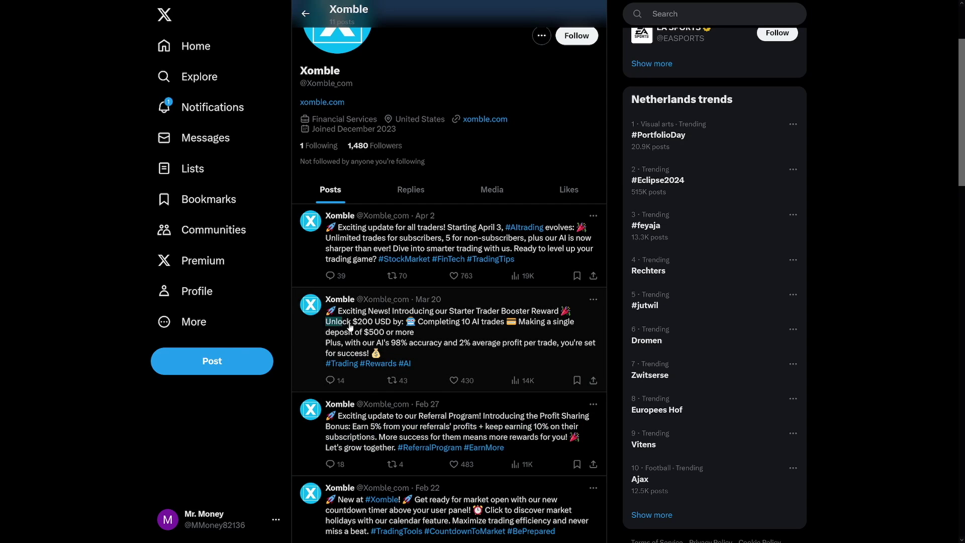
click(464, 321)
click(306, 13)
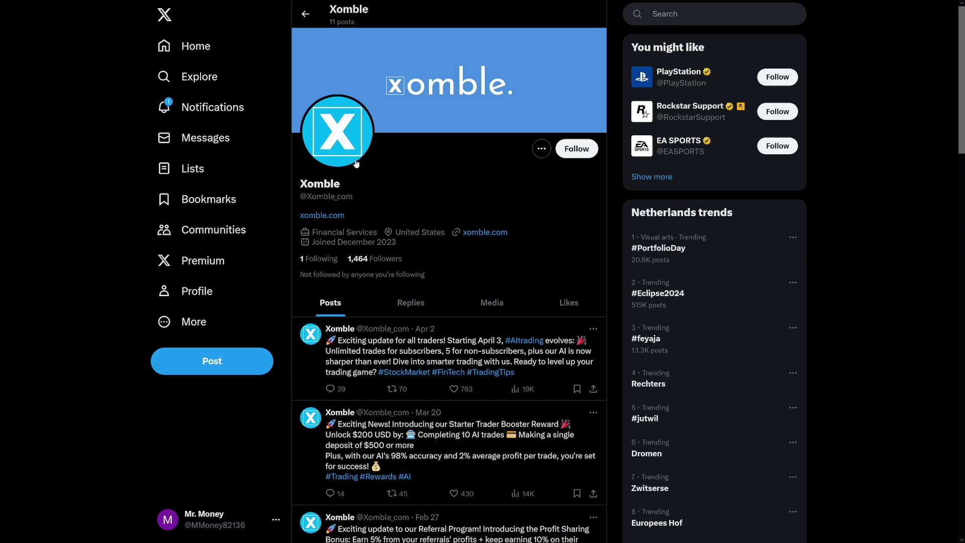